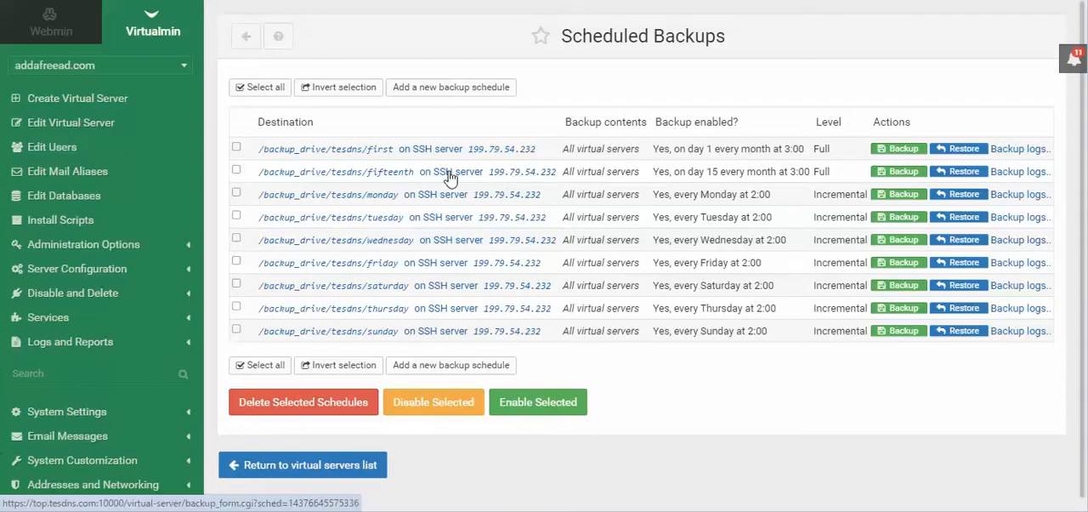
- Open the fifteenth backup schedule on the SSH server and review which virtual servers and plans it covers
left_click(407, 174)
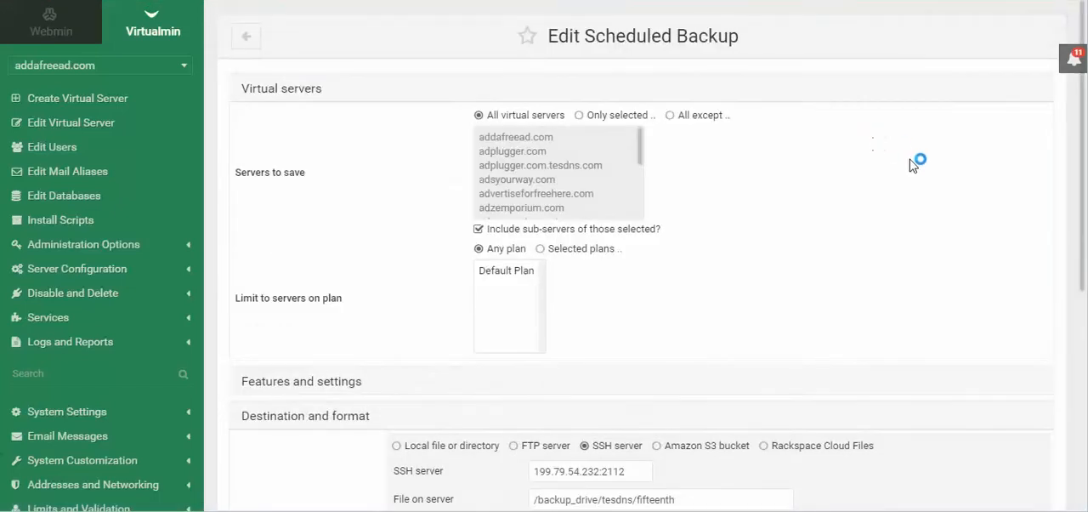
scroll(915, 168, "down", 5)
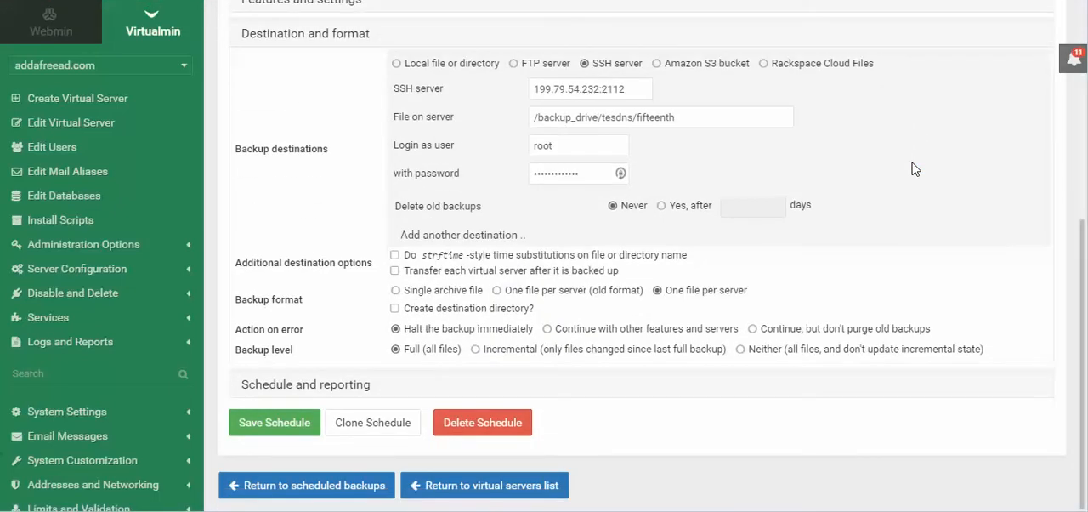
scroll(914, 169, "up", 5)
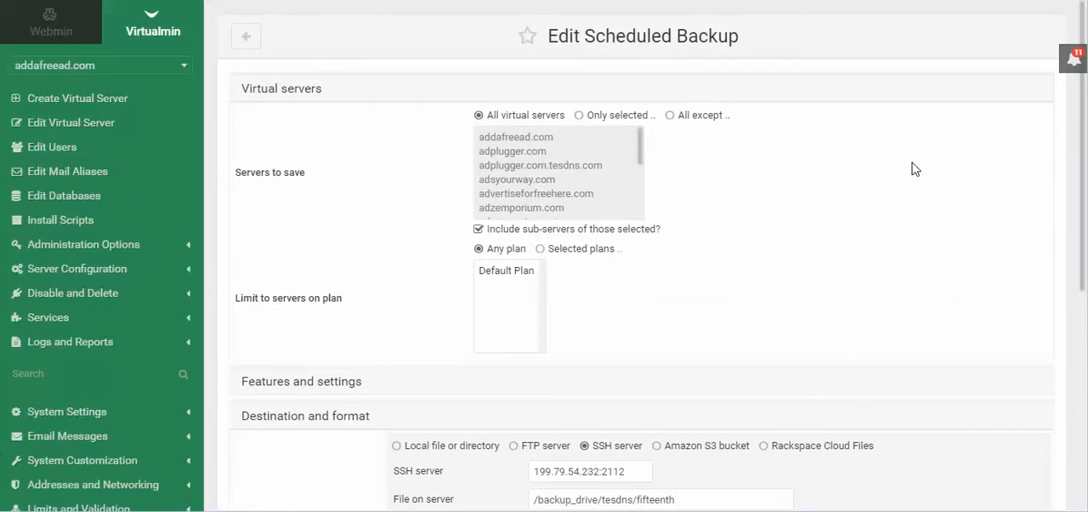
scroll(915, 168, "down", 5)
scroll(914, 172, "up", 5)
scroll(915, 173, "down", 1)
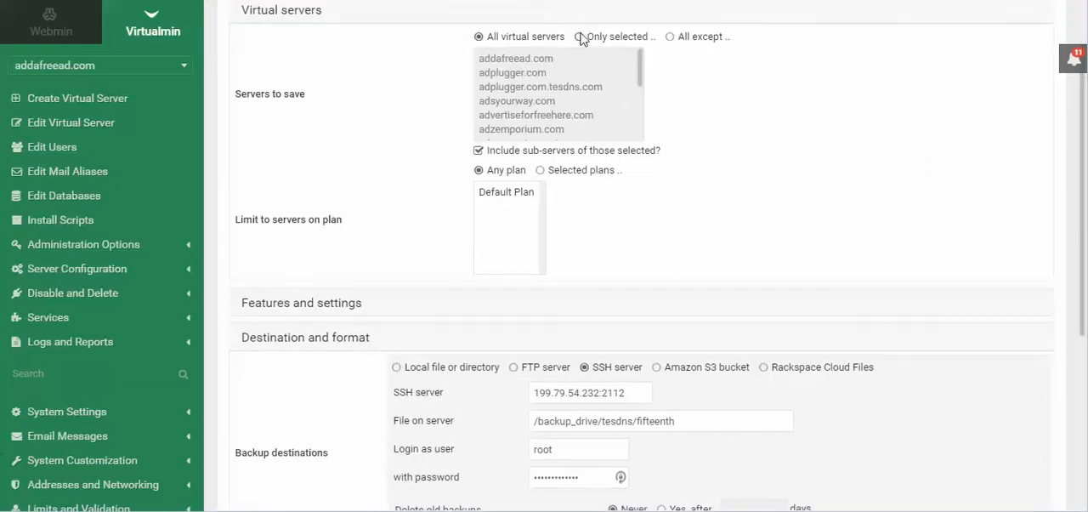
scroll(761, 176, "down", 2)
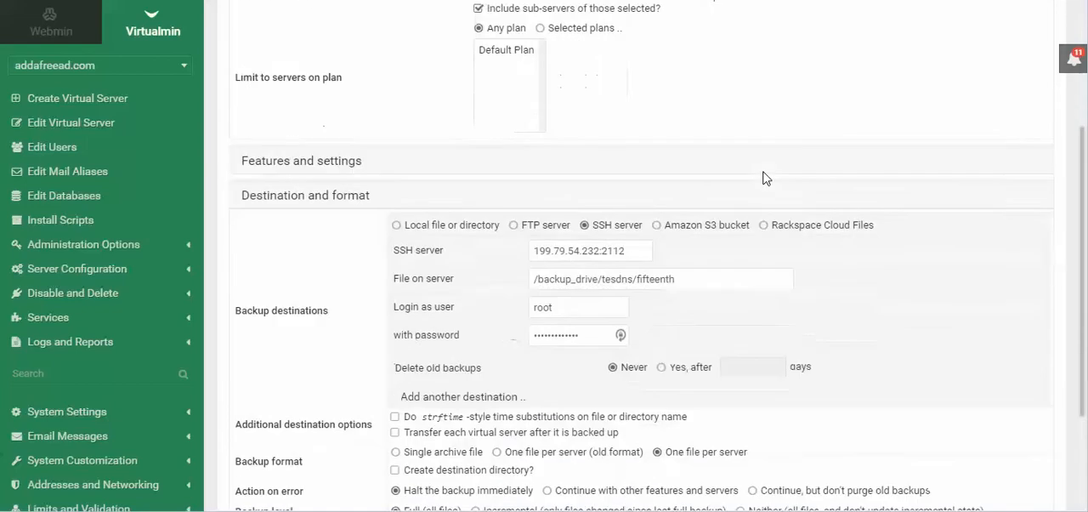
- Expand the features and settings section and review the server features, Virtualmin settings and file exclusions available for the backup
left_click(414, 153)
scroll(753, 206, "down", 5)
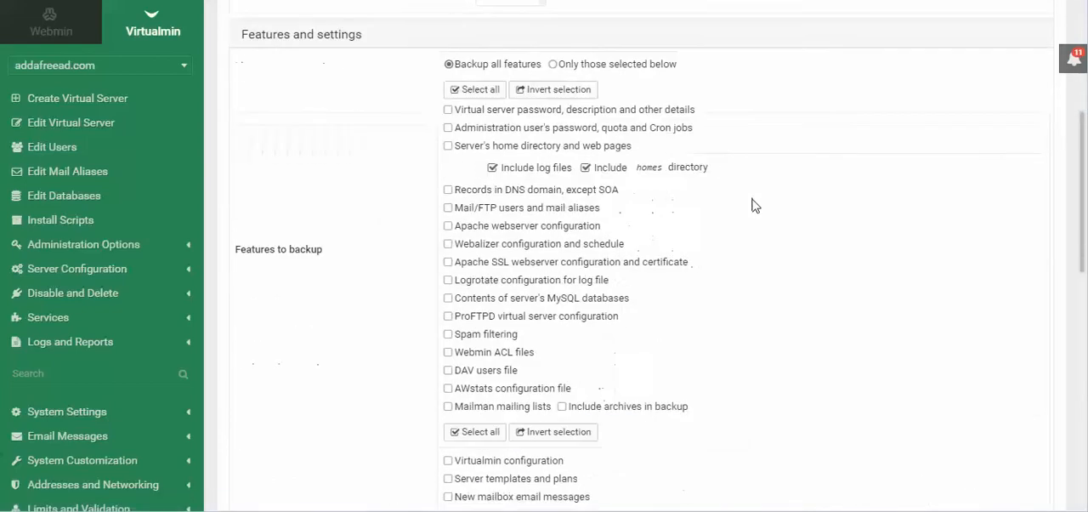
scroll(753, 205, "down", 3)
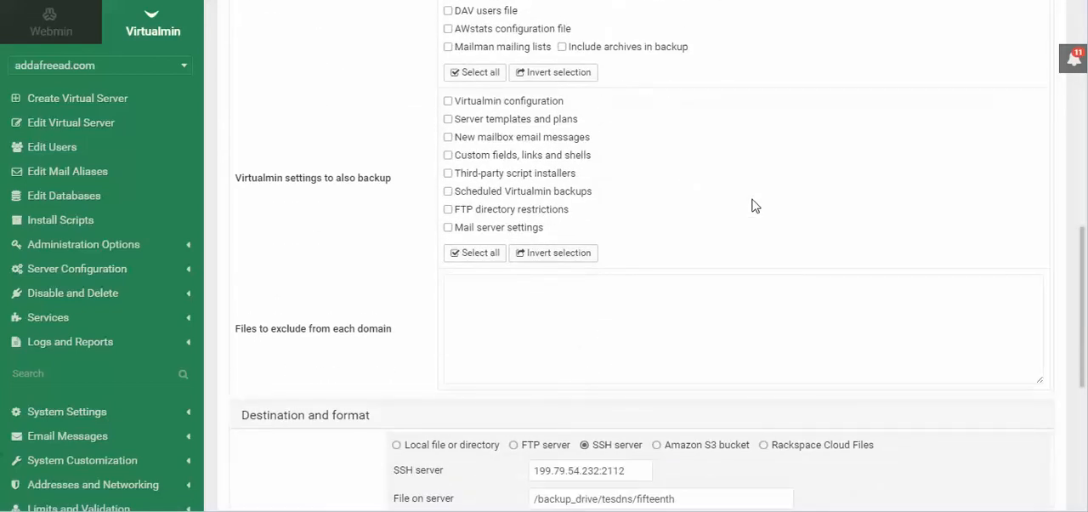
scroll(609, 196, "down", 2)
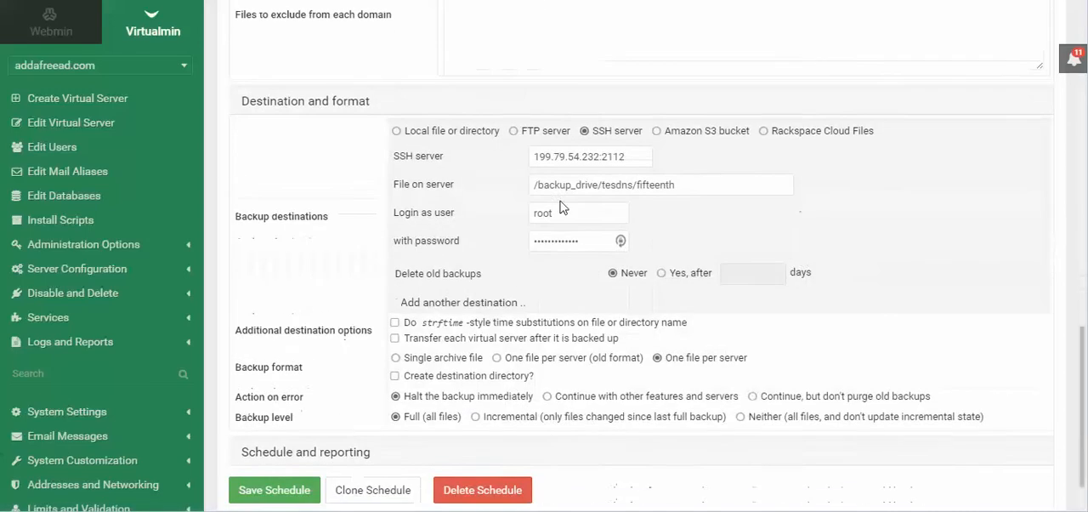
- Examine each part of the destination file path, plus the SSH server's address and port
scroll(603, 278, "down", 2)
left_click_drag(599, 184, 507, 174)
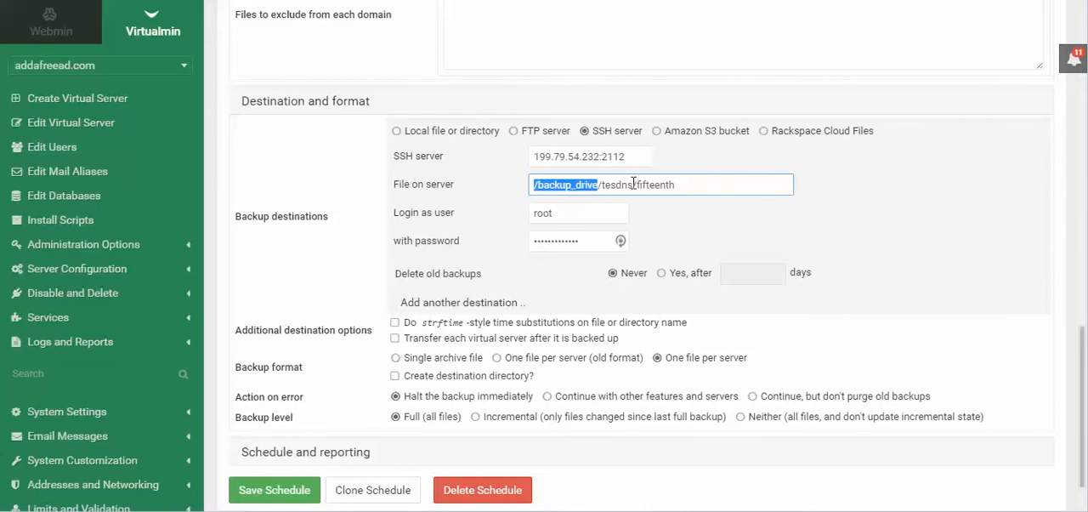
left_click_drag(635, 186, 603, 185)
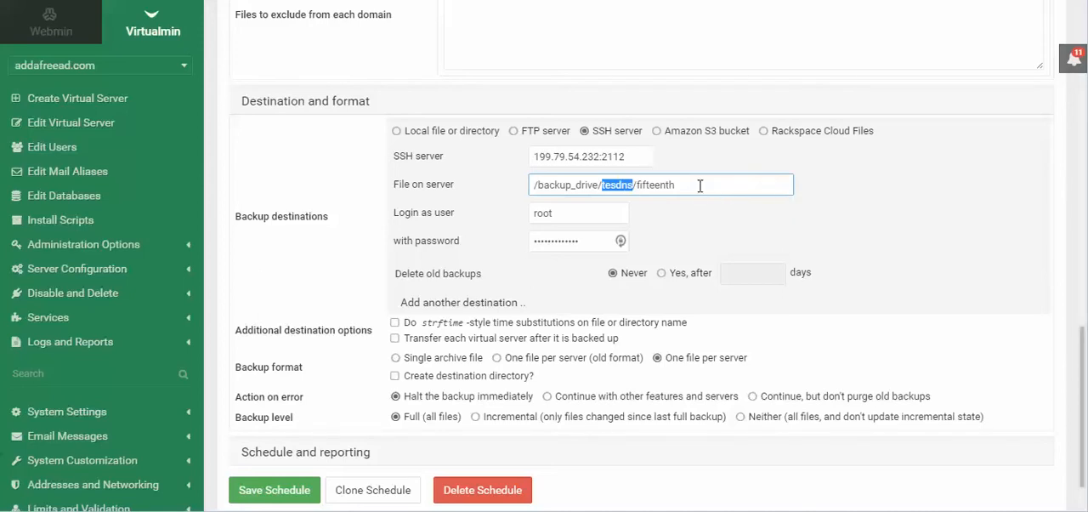
left_click_drag(699, 186, 640, 187)
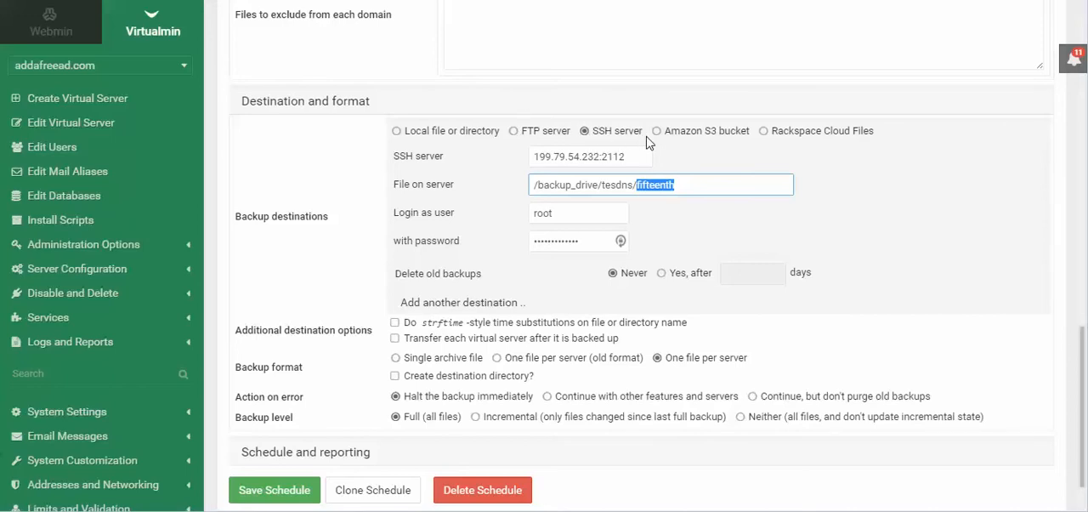
left_click(536, 156)
left_click_drag(536, 157, 602, 164)
left_click(638, 159)
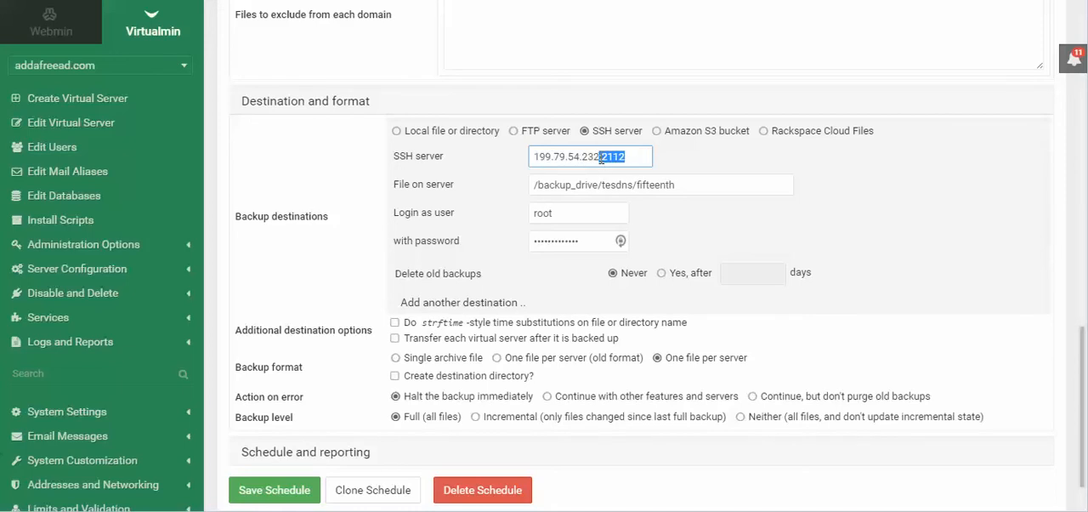
left_click(629, 156)
- Expand the schedule and reporting section and examine the email address that receives the backup report
scroll(813, 234, "down", 2)
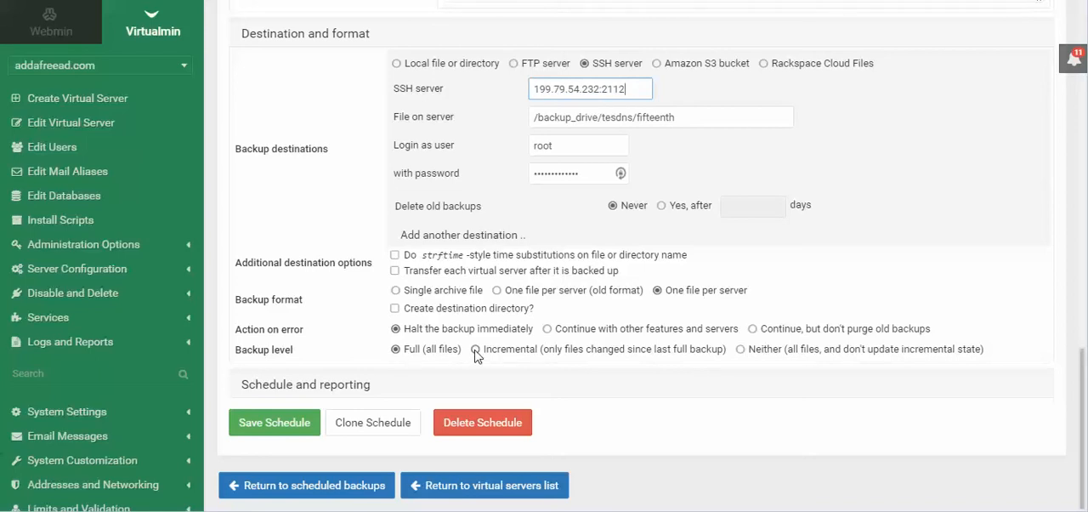
left_click(358, 387)
scroll(898, 236, "down", 3)
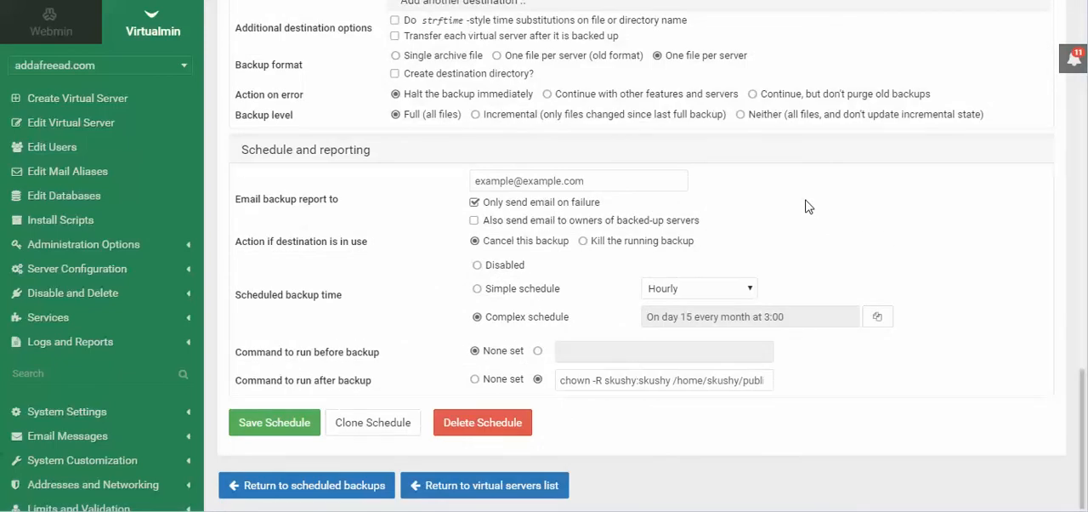
triple_click(588, 181)
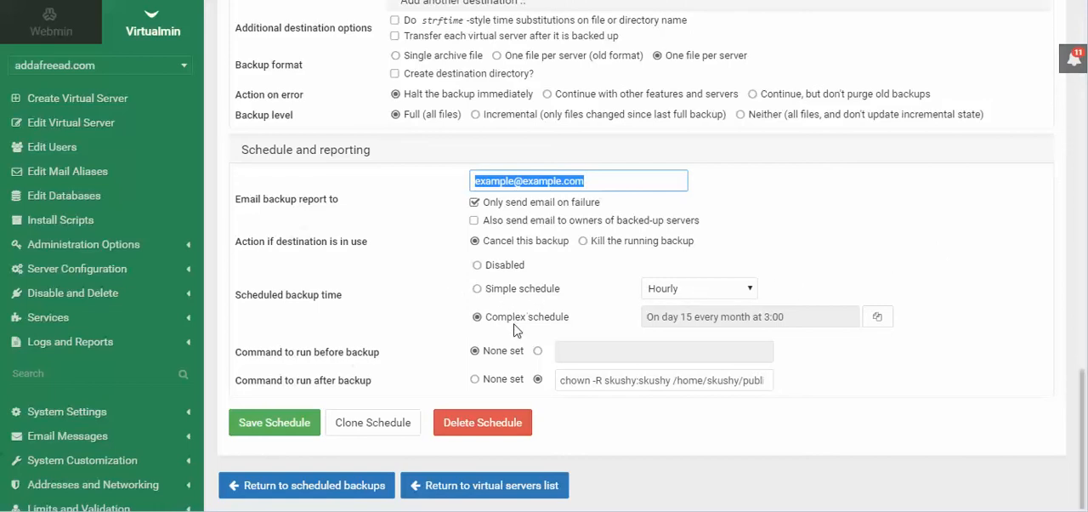
- Confirm the complex schedule of day 15 every month at 3:00 in the schedule chooser and save the backup schedule
left_click(881, 322)
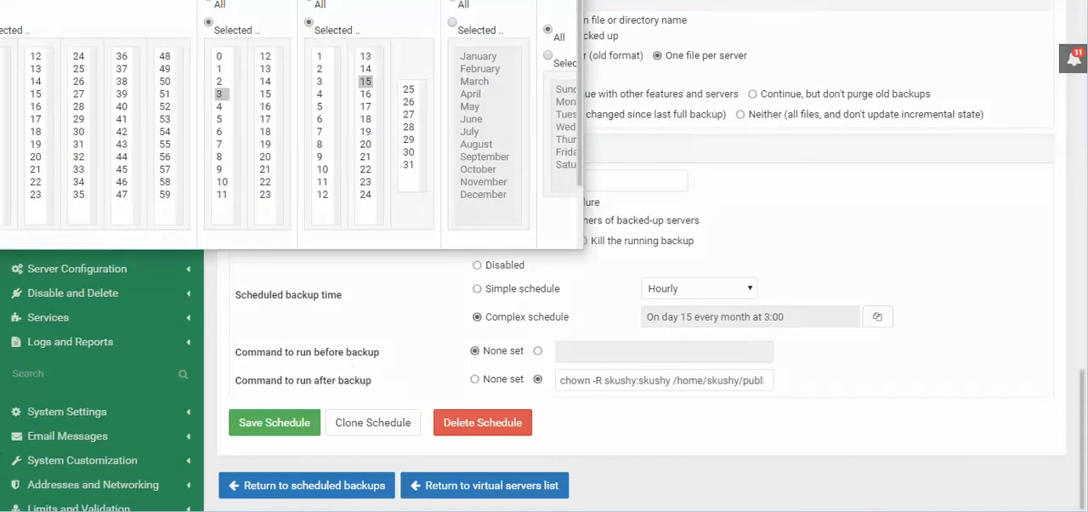
left_click_drag(270, 0, 568, 71)
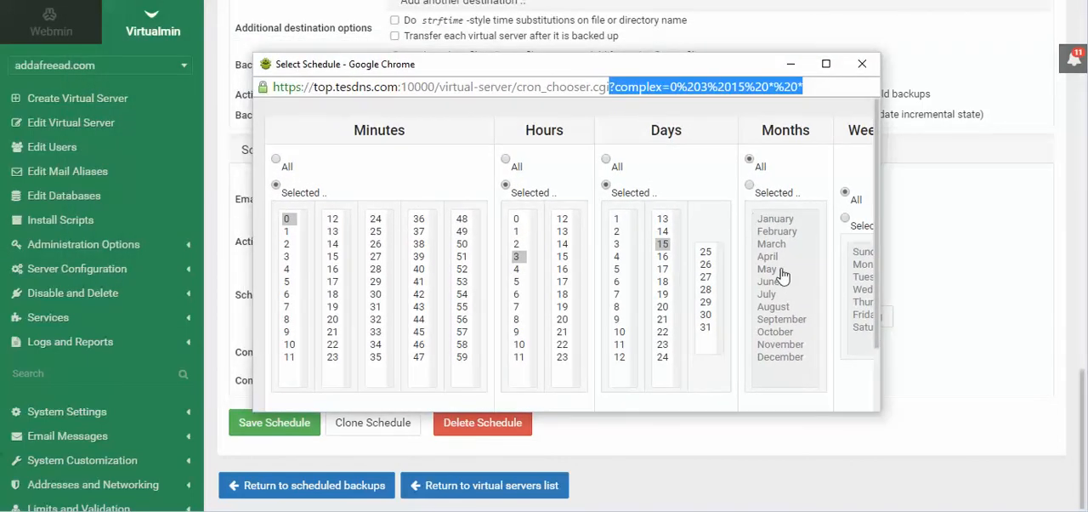
scroll(822, 253, "down", 1)
scroll(822, 254, "down", 2)
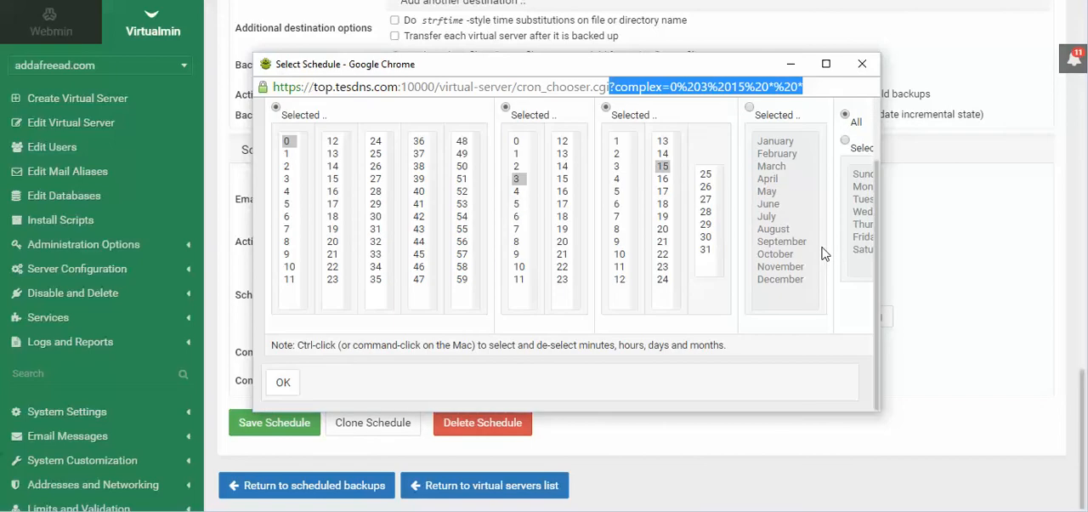
scroll(823, 253, "up", 3)
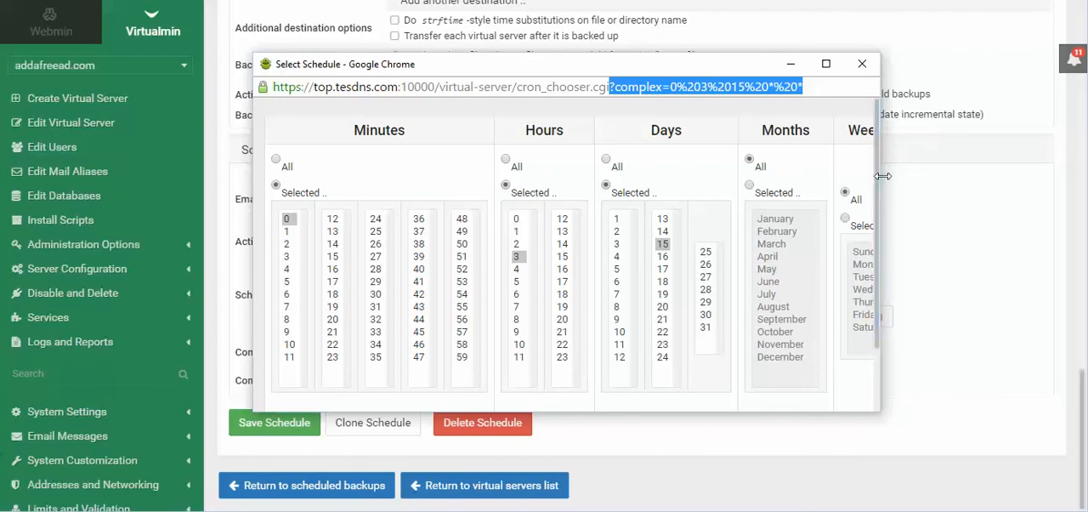
left_click_drag(880, 184, 964, 176)
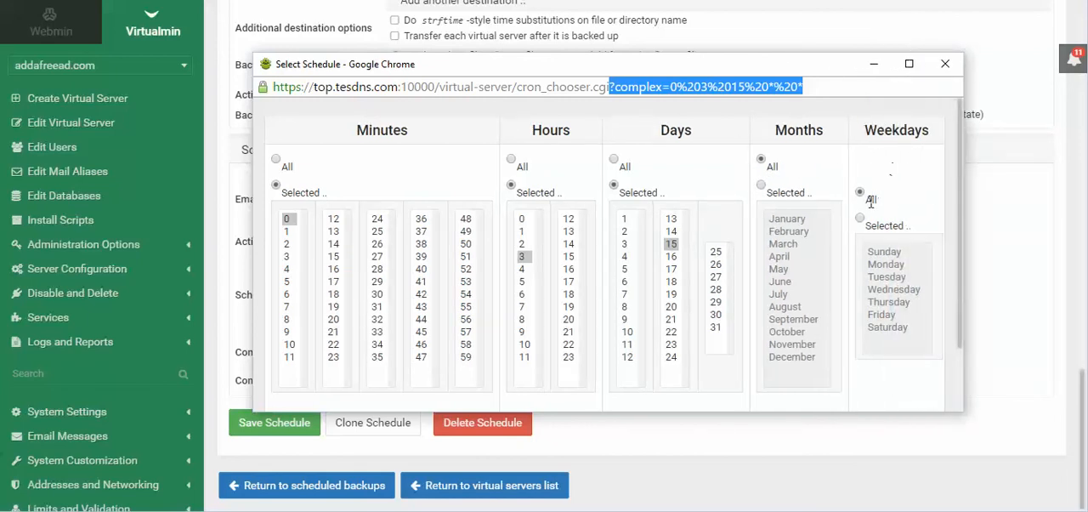
scroll(876, 247, "down", 2)
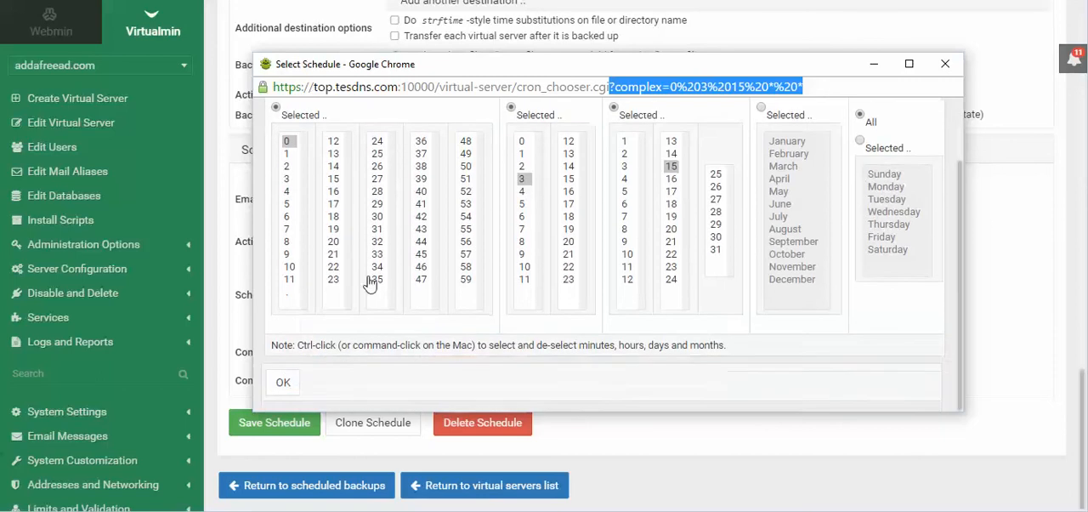
left_click(281, 381)
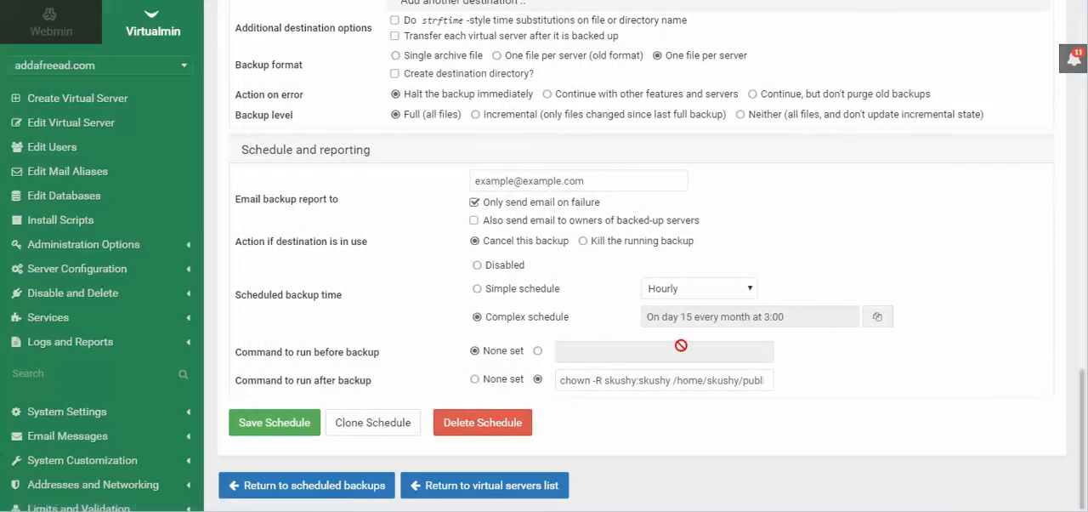
left_click(284, 432)
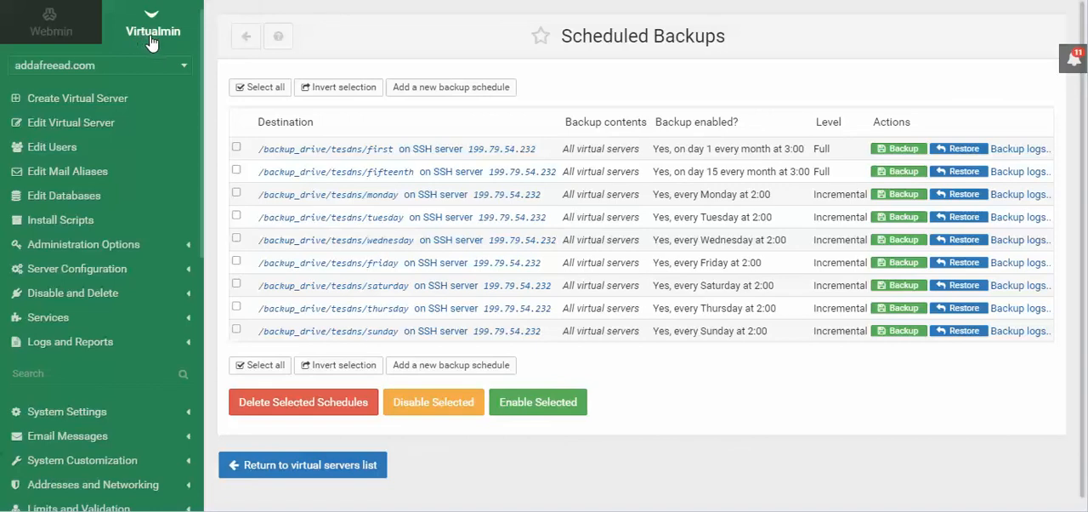
scroll(174, 221, "down", 5)
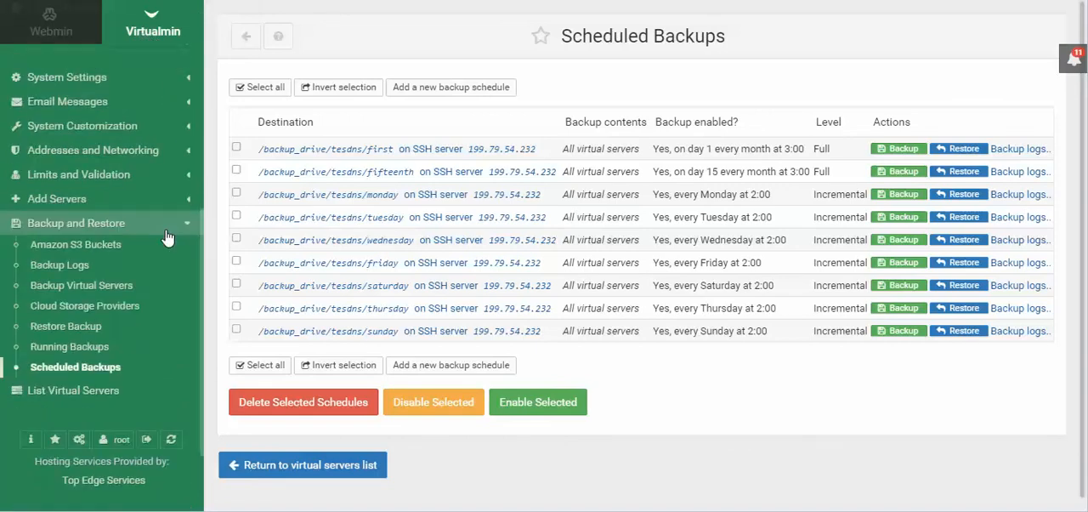
scroll(174, 103, "up", 2)
scroll(173, 103, "down", 3)
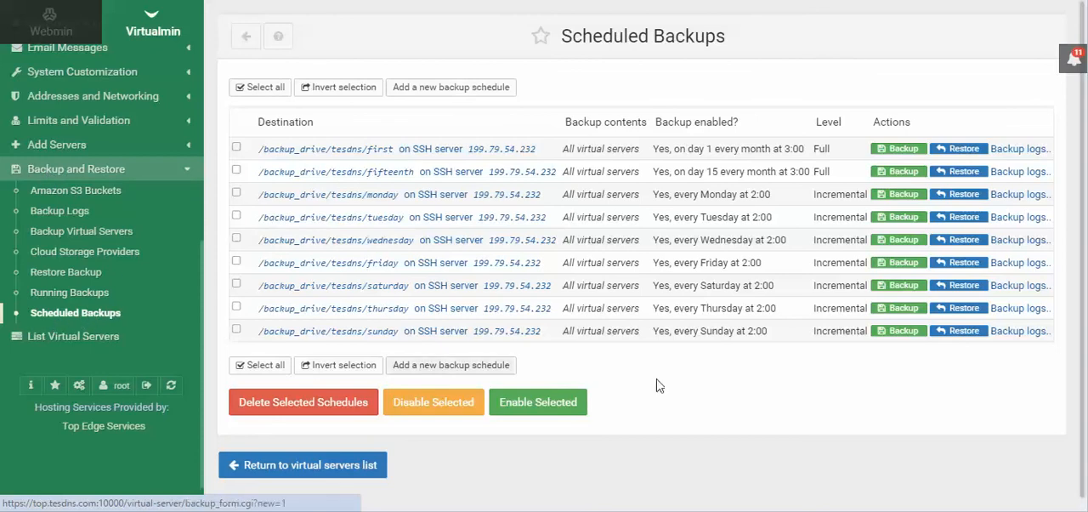
- Open the manual backup form for the /backup_drive/tesdns/first schedule and review its destination and format settings
left_click(898, 151)
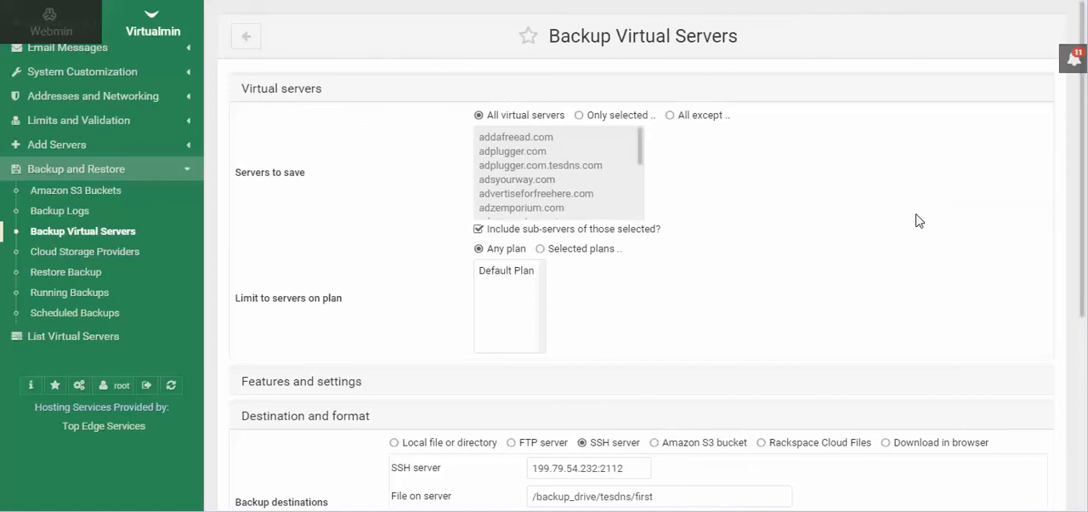
scroll(854, 195, "down", 4)
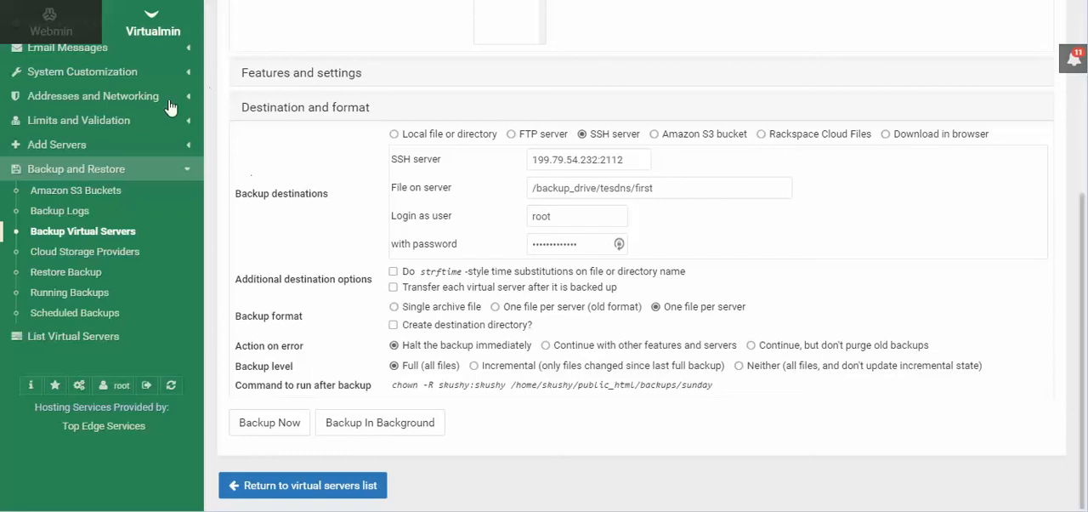
scroll(161, 119, "up", 5)
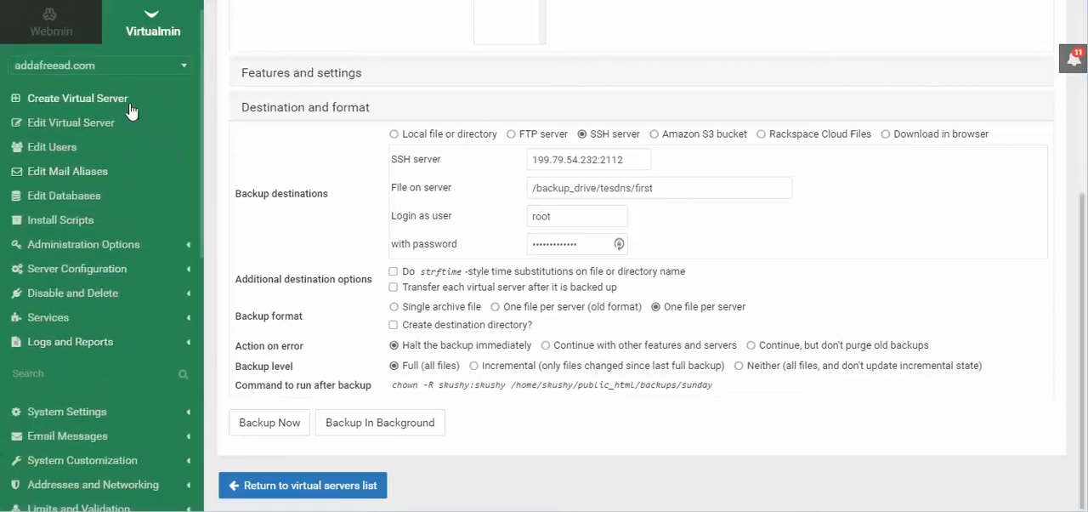